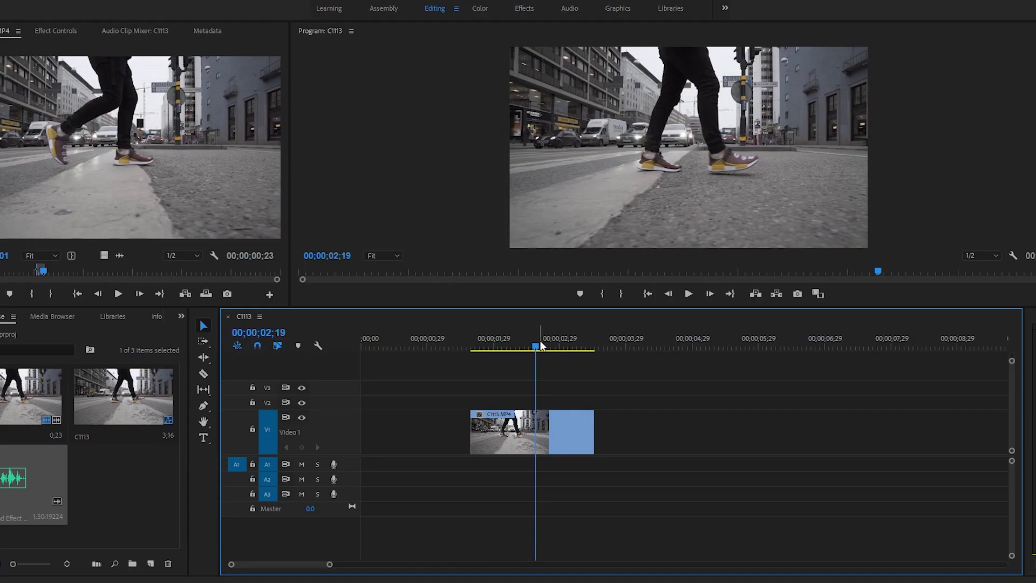
- Reverse the C1113.MP4 clip at 100% speed and play it back from 01;25
mouse_move(537, 348)
mouse_down()
mouse_move(518, 348)
mouse_move(536, 348)
mouse_up()
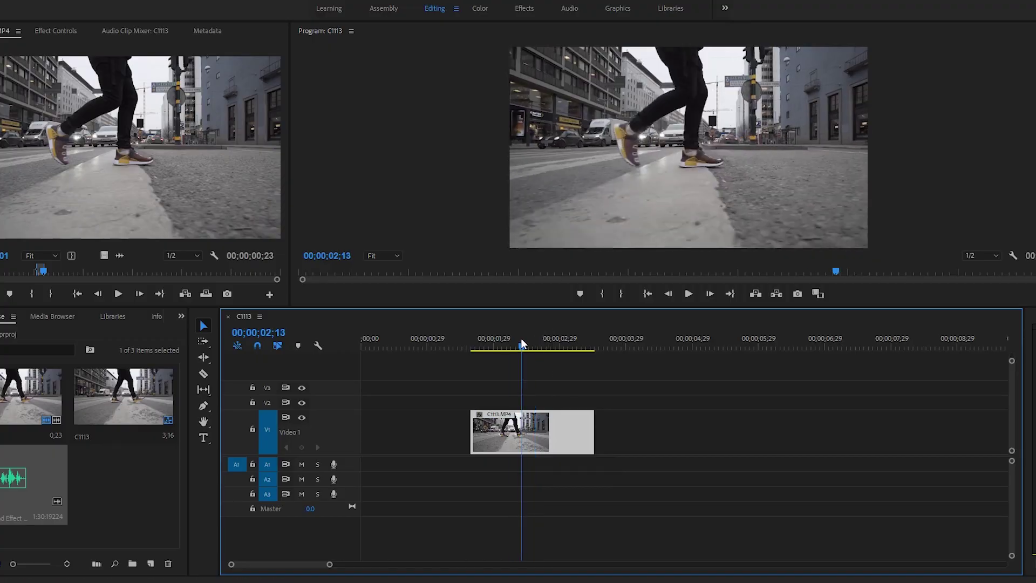
right_click(532, 437)
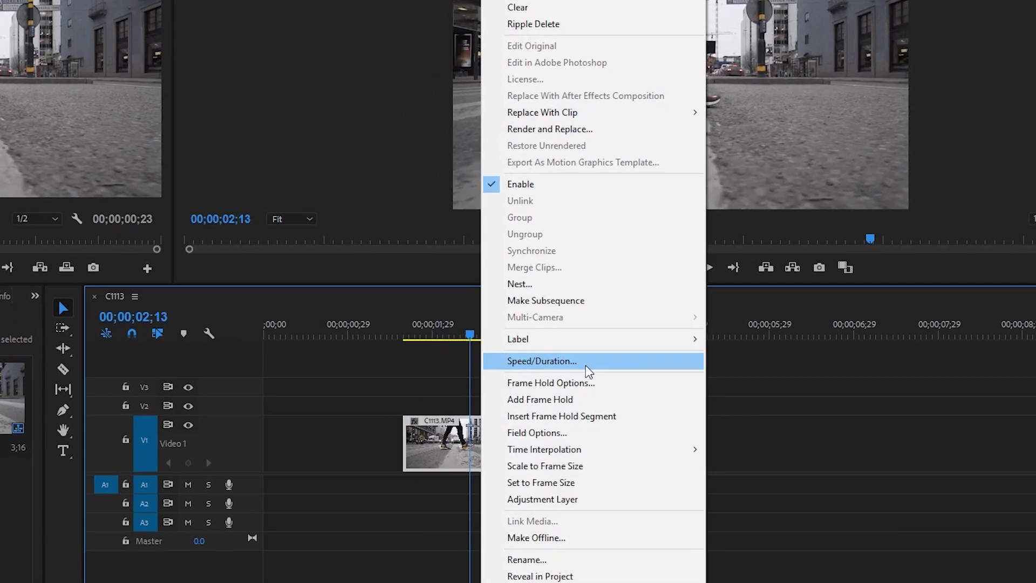
click(586, 365)
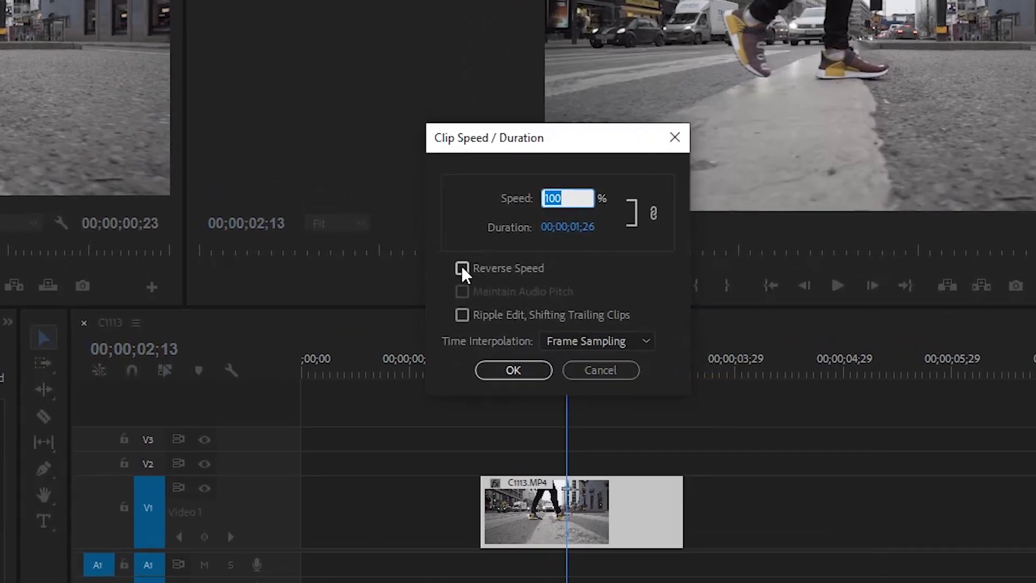
click(523, 372)
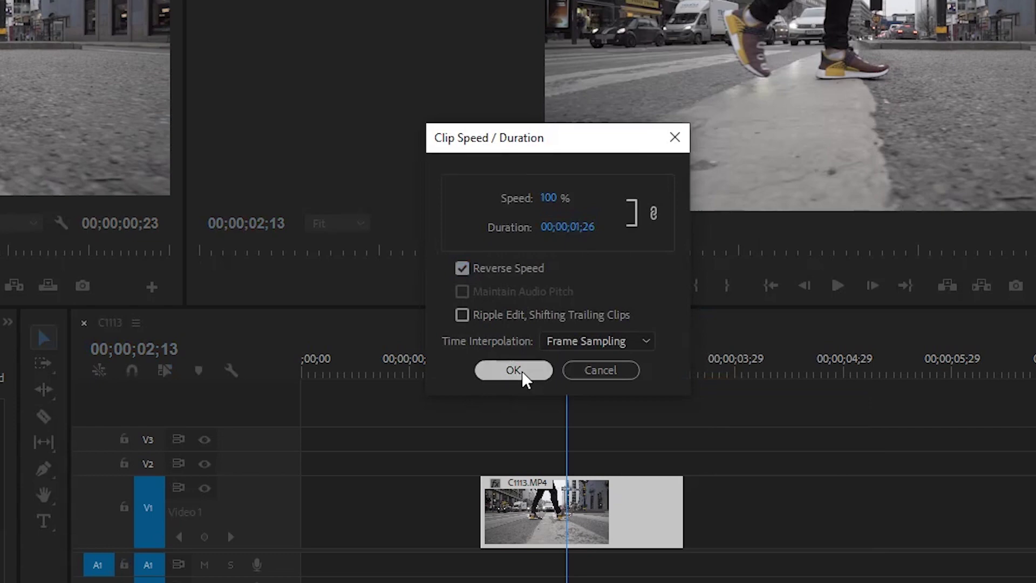
drag(487, 338, 467, 335)
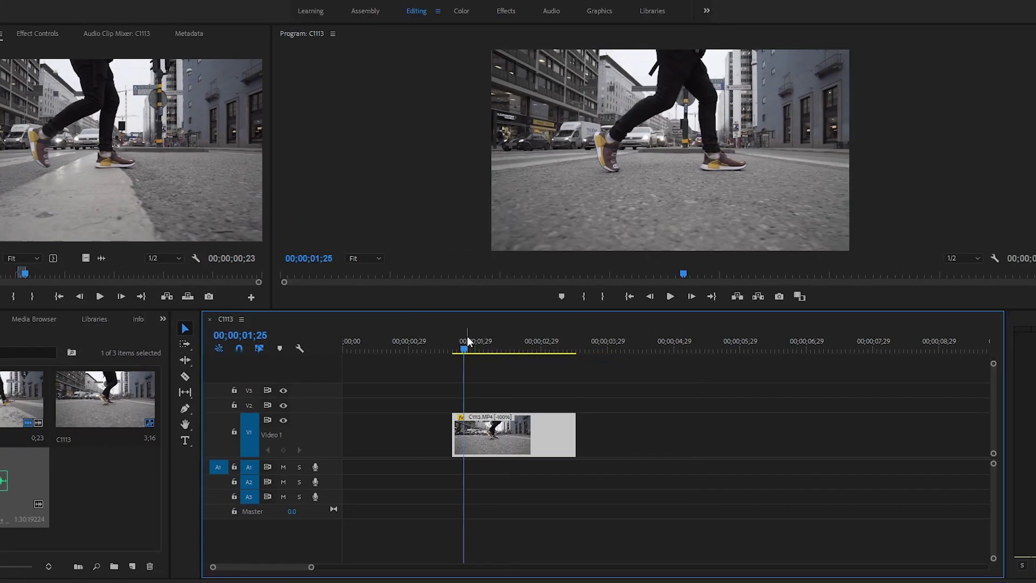
key(space)
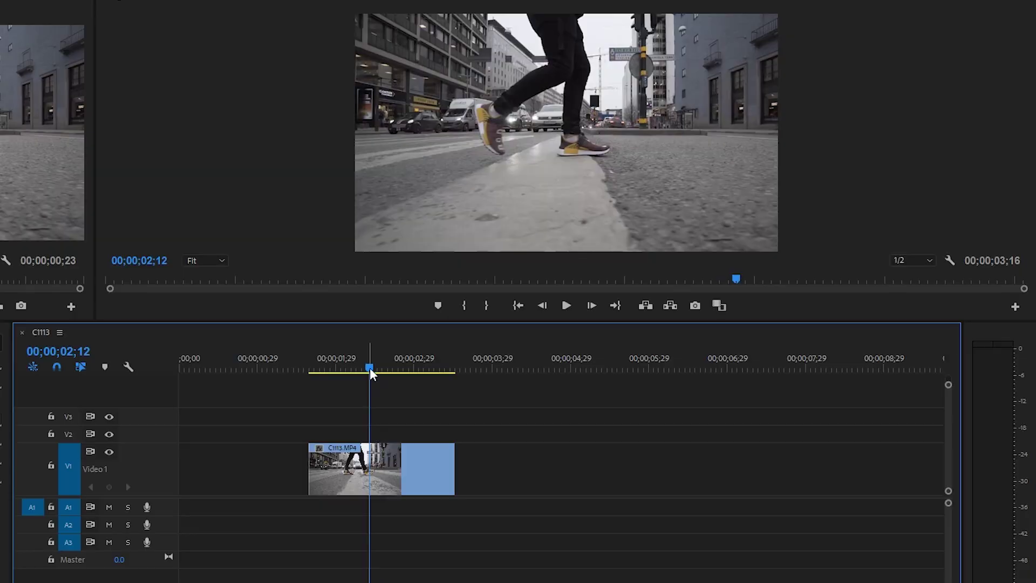
- Move the second cut piece to about 05;00 and extend the first piece's end by four frames past 02;17
mouse_move(371, 370)
mouse_down()
mouse_move(361, 367)
mouse_move(371, 368)
mouse_up()
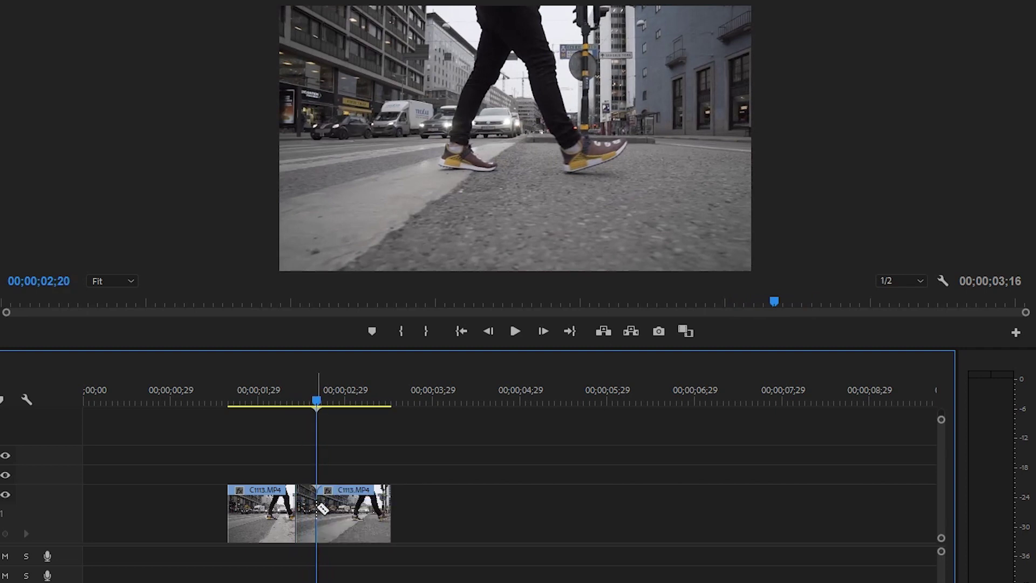
drag(346, 526, 592, 526)
drag(319, 411, 310, 402)
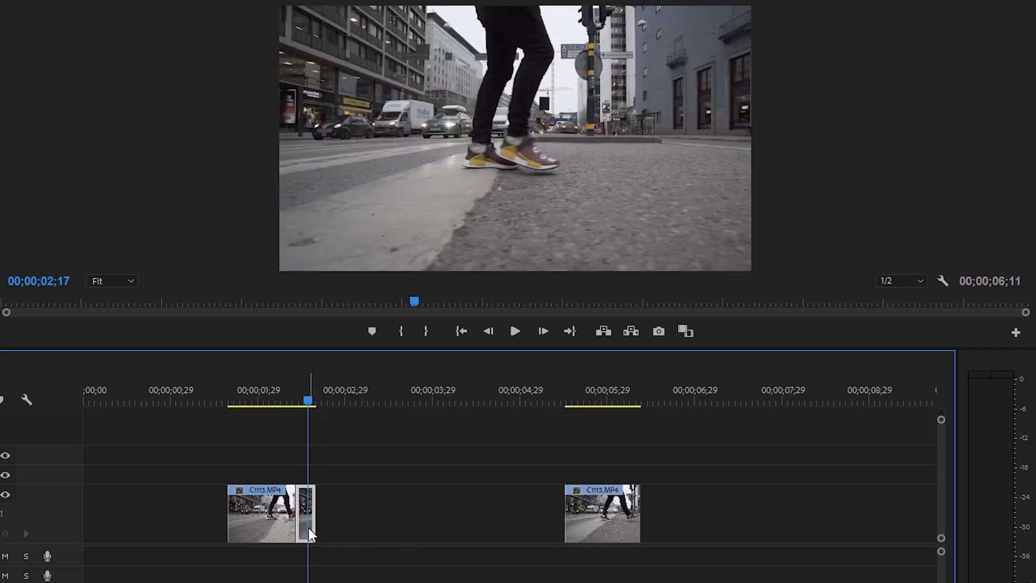
drag(314, 530, 340, 495)
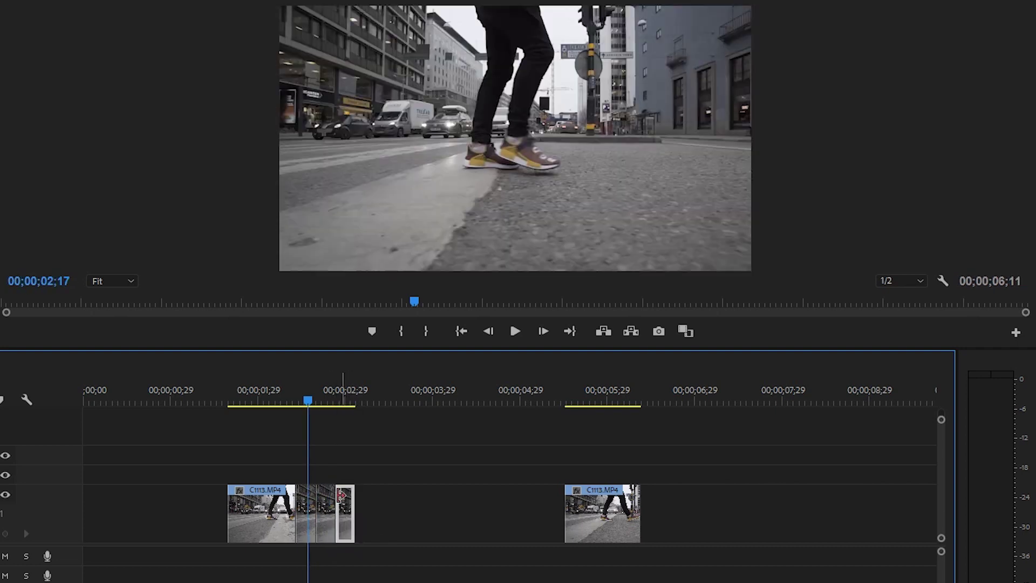
mouse_move(319, 402)
mouse_down()
mouse_move(296, 400)
mouse_move(326, 399)
mouse_move(313, 400)
mouse_up()
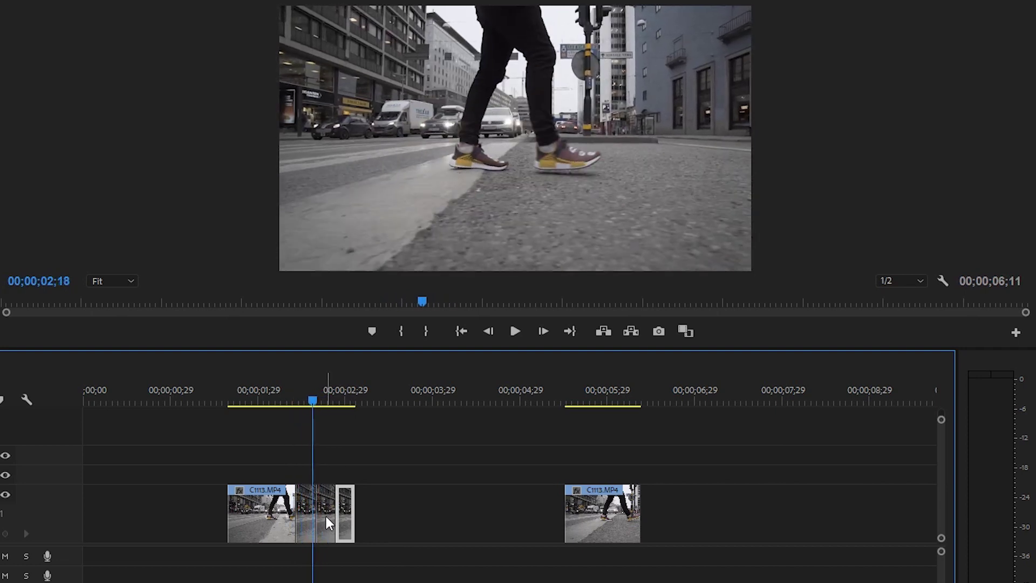
- Apply reversed 100% speed to the short six-frame piece and preview it from 02;08
right_click(330, 527)
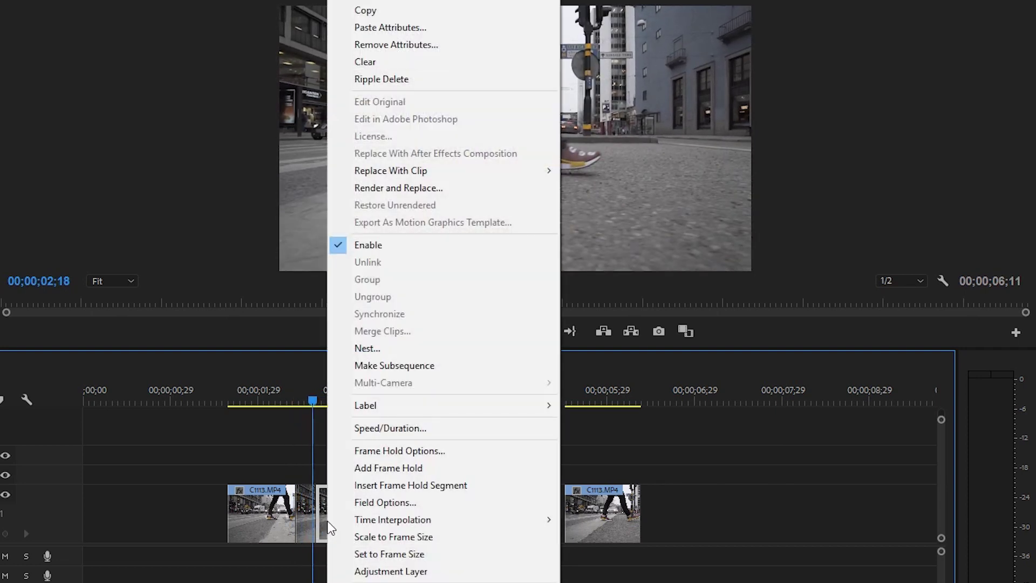
click(318, 472)
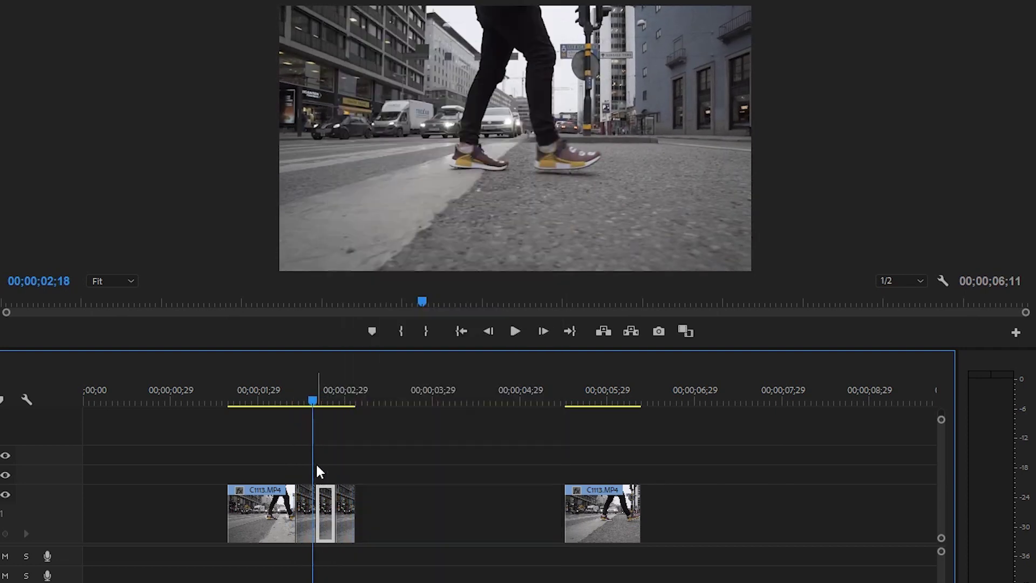
right_click(326, 518)
click(407, 440)
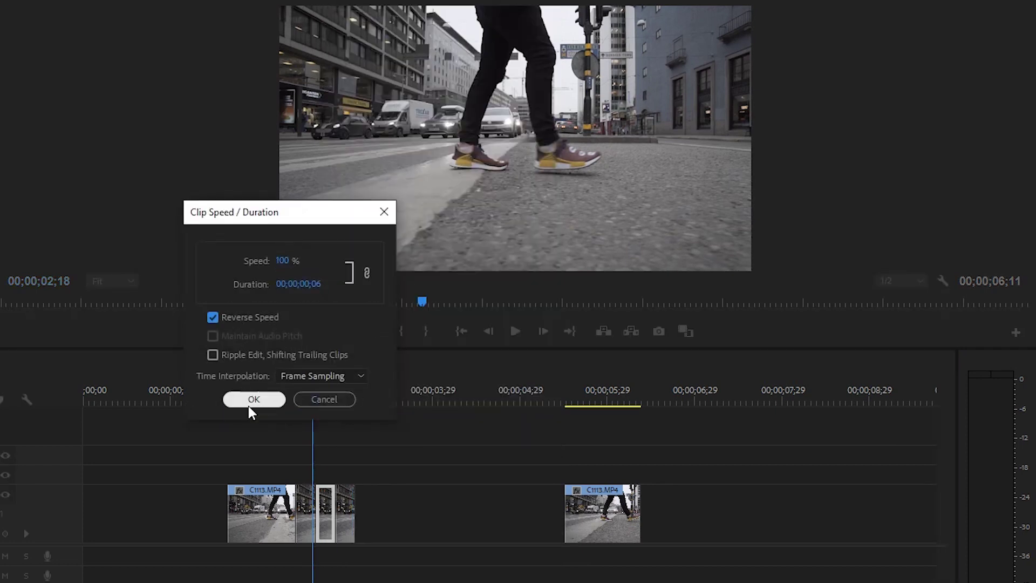
click(254, 399)
click(273, 398)
key(space)
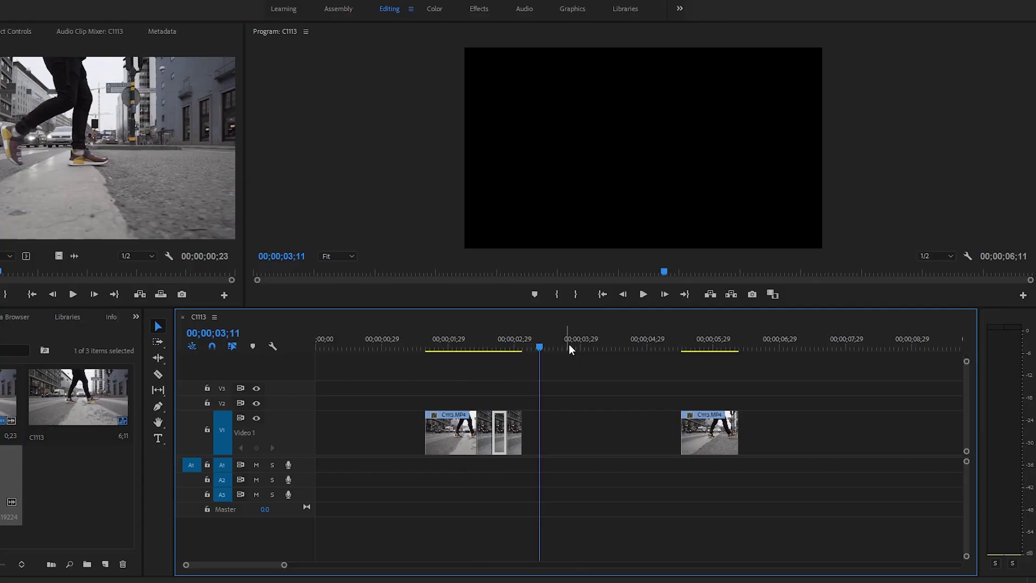
- Place the reversed short piece right after the first part and play from 02;08
drag(695, 441, 548, 438)
click(467, 343)
key(space)
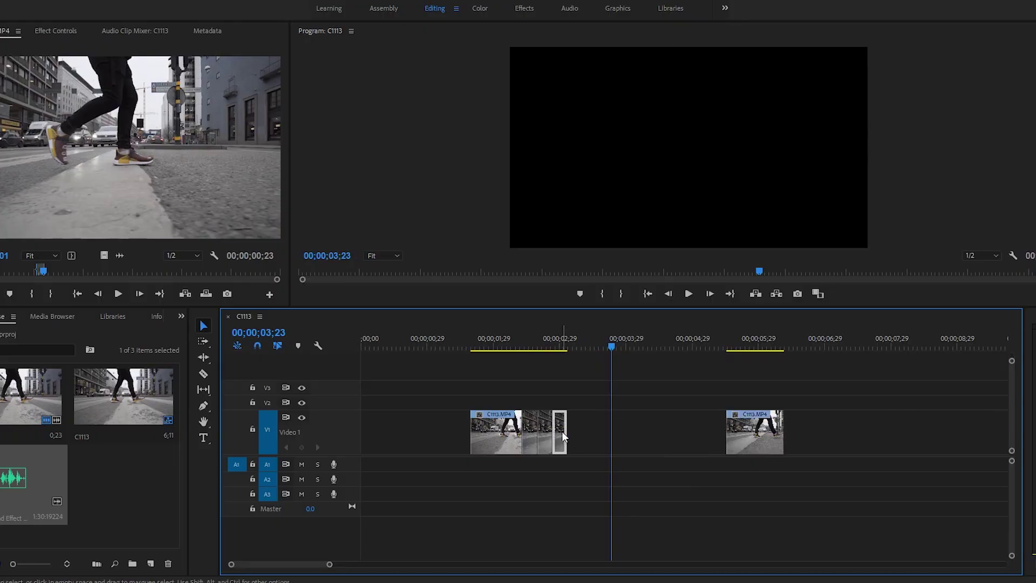
- Rearrange the short stutter pieces and extend the last one's end slightly near 03;01
key(Delete)
drag(567, 403, 555, 431)
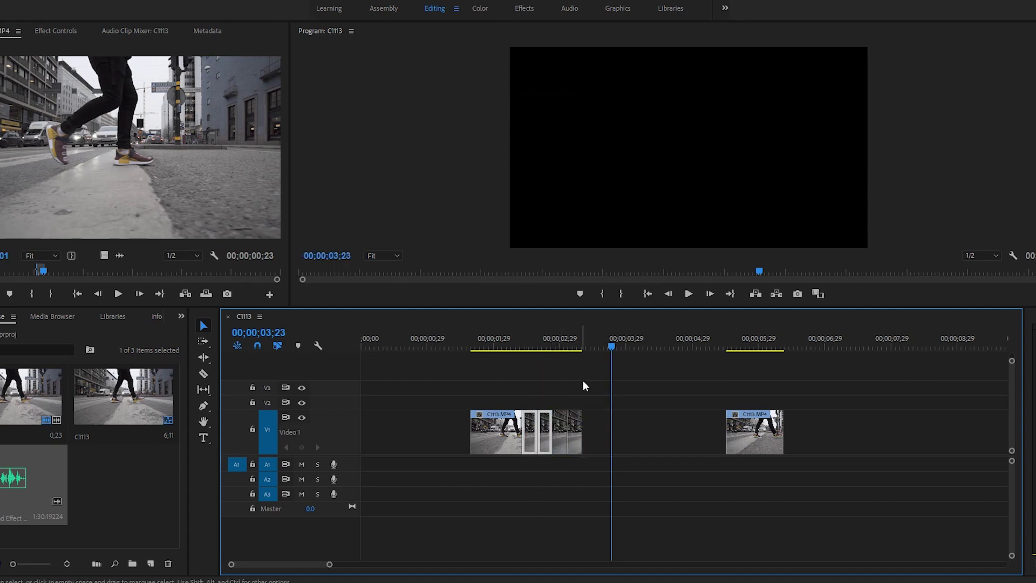
click(563, 347)
click(558, 435)
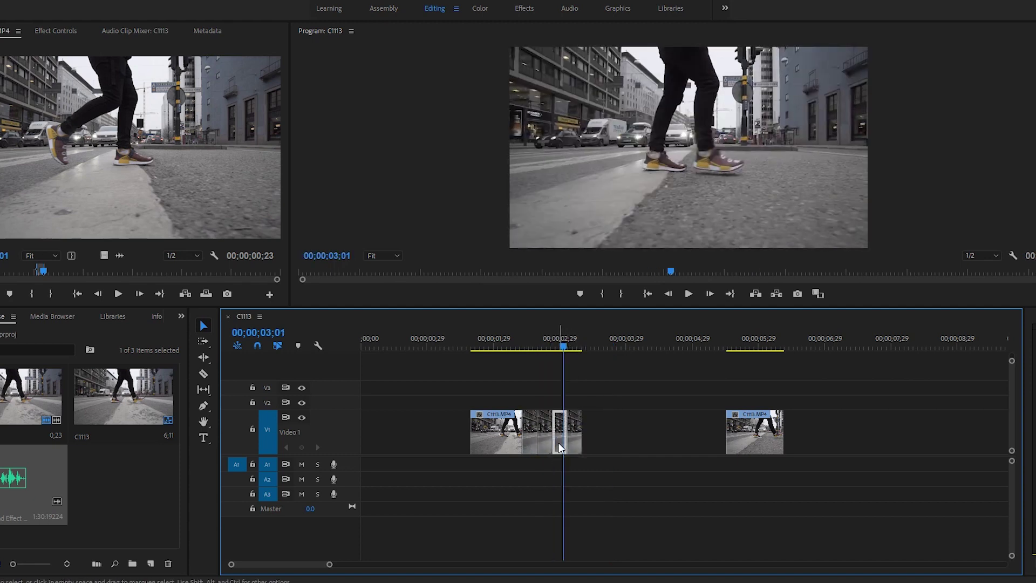
click(558, 346)
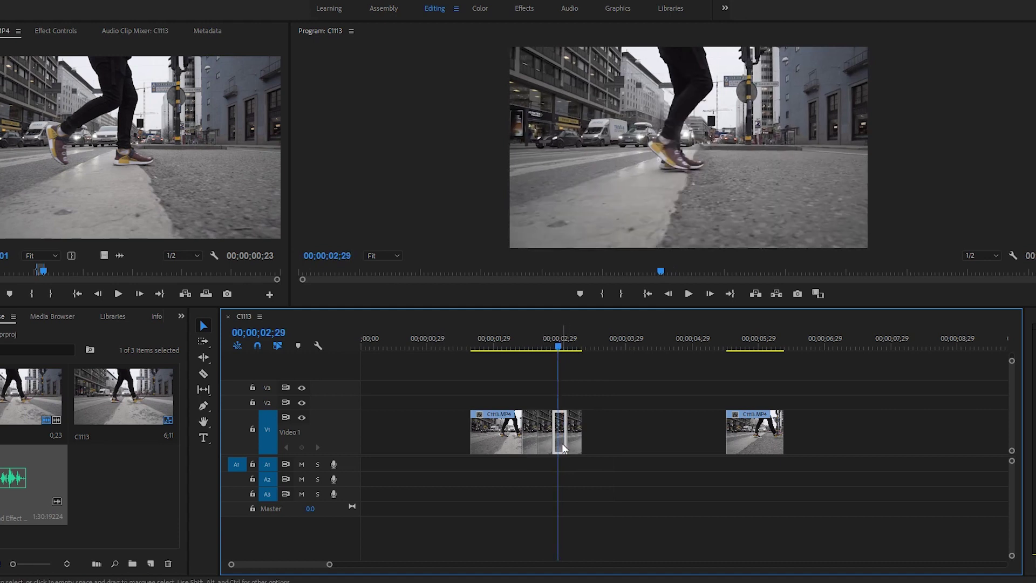
drag(581, 448, 597, 449)
- Butt the final forward clip against the stutter pieces and replay the sequence from 02;06
drag(738, 428, 737, 435)
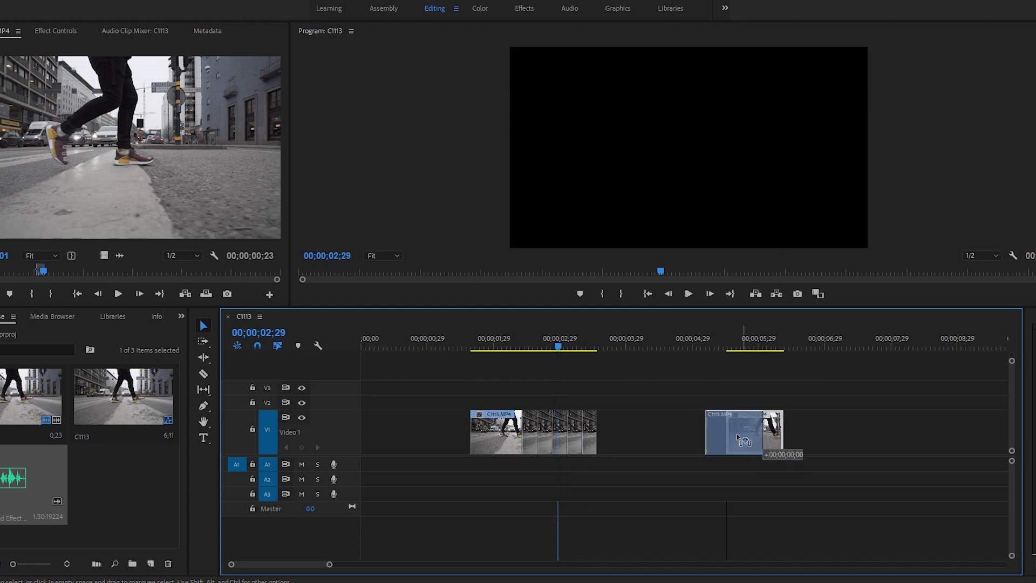
drag(665, 436, 631, 436)
click(507, 340)
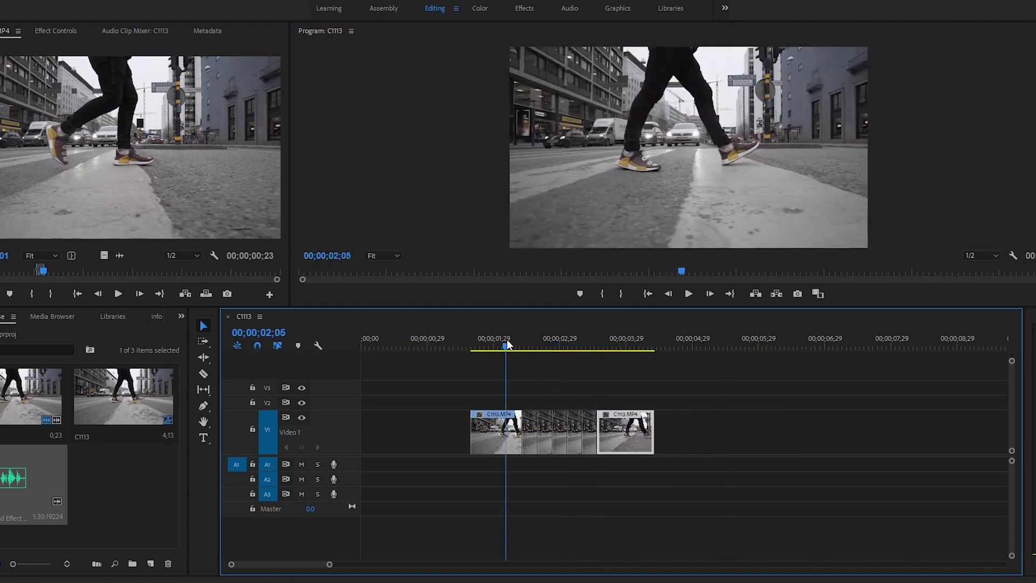
key(space)
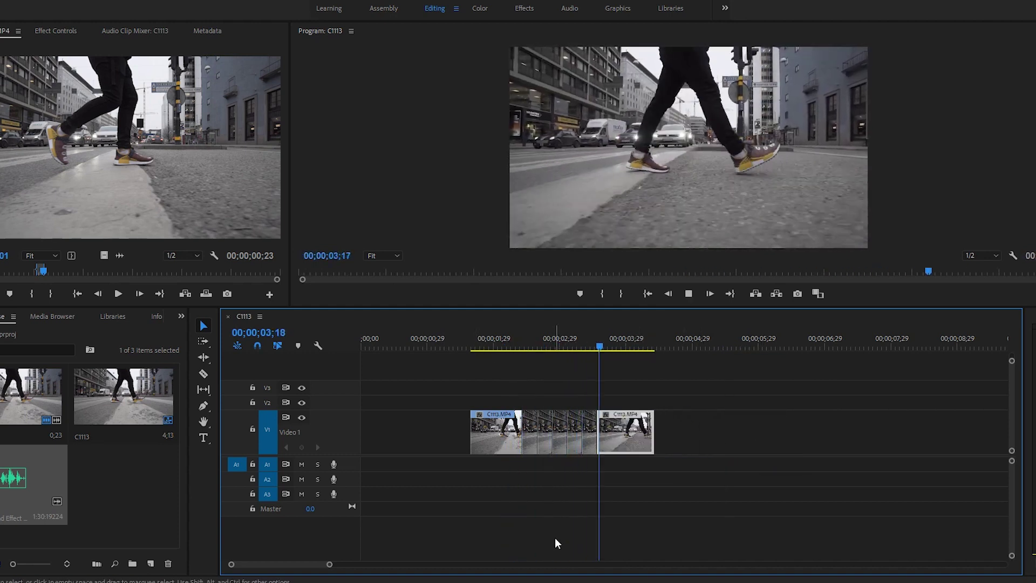
click(514, 331)
key(space)
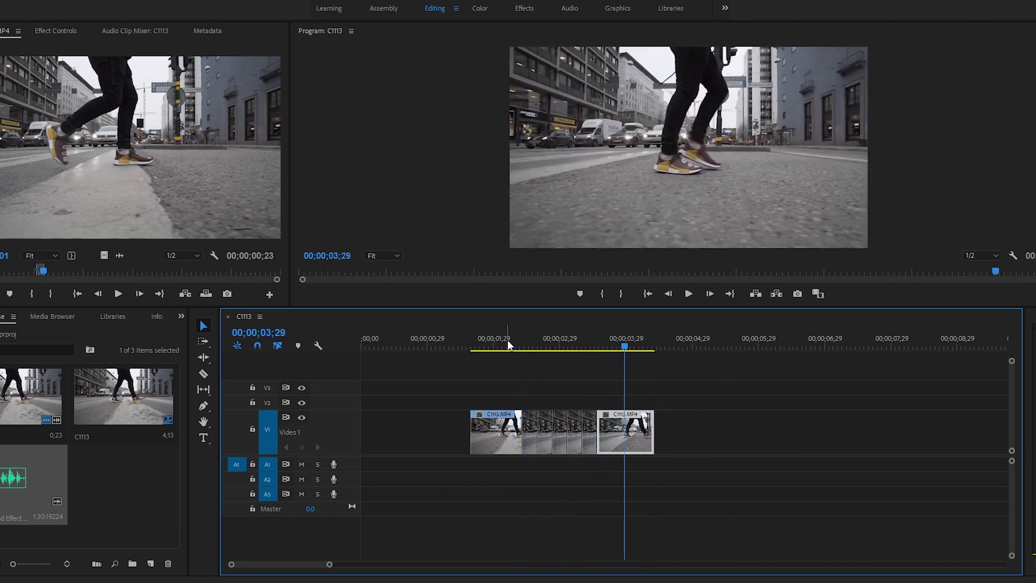
drag(508, 340, 587, 355)
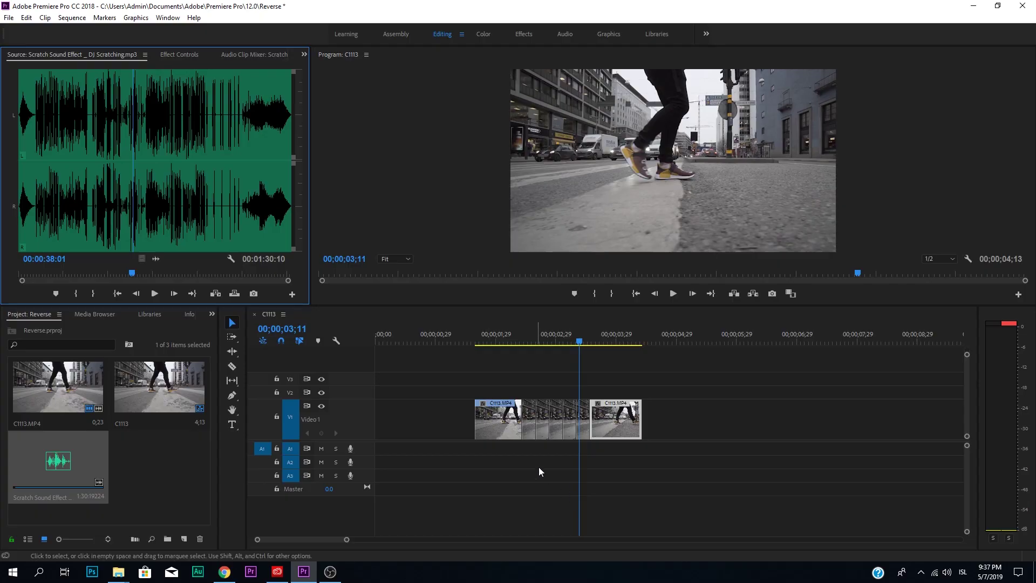
- Place the playhead at 02;07 beside the stutter section
click(511, 340)
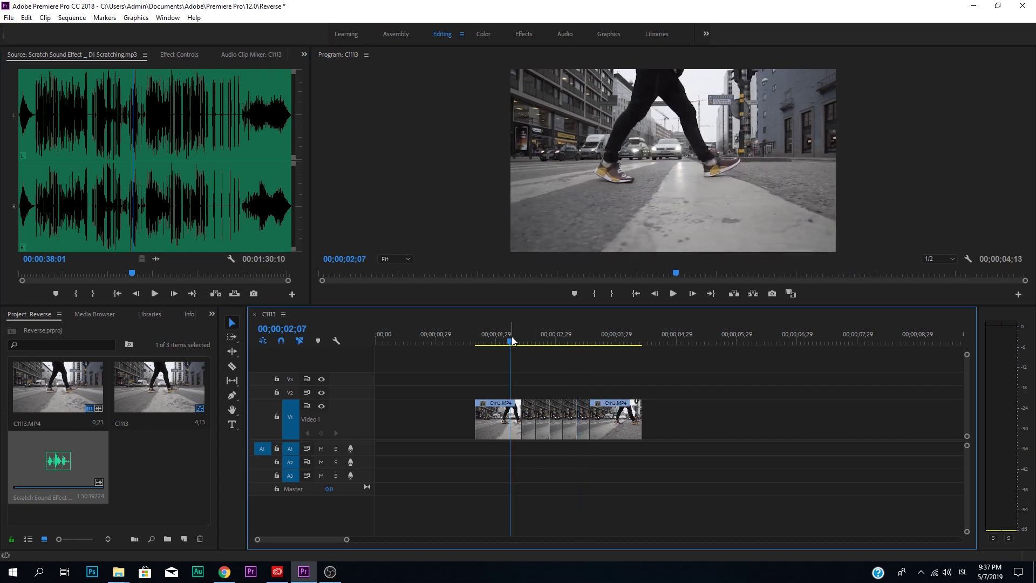